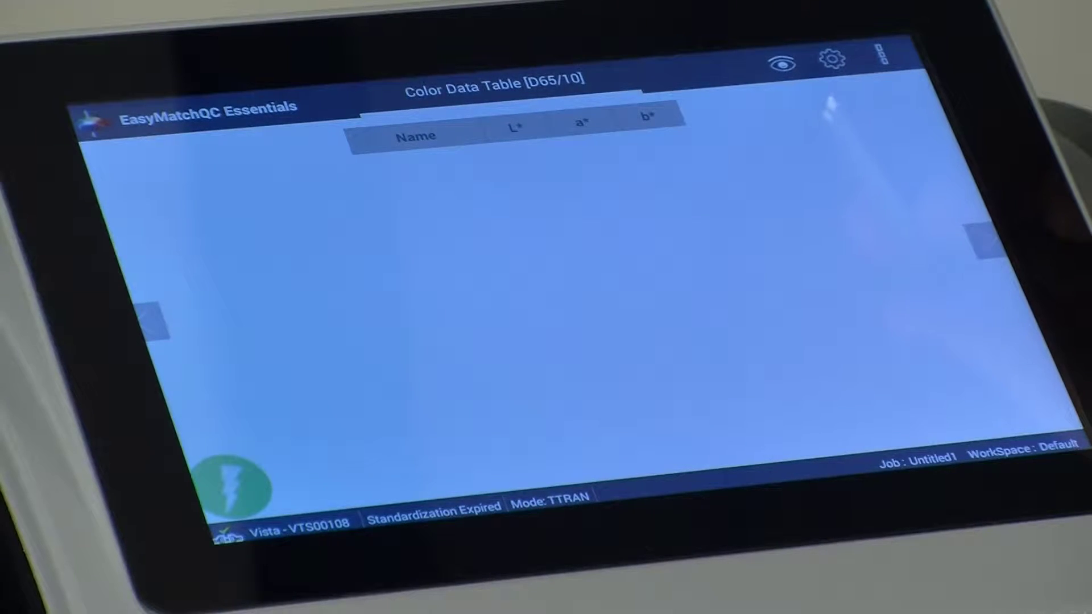
# Show the settings menu with scales, read options, tolerances and standardization.
pyautogui.click(831, 60)
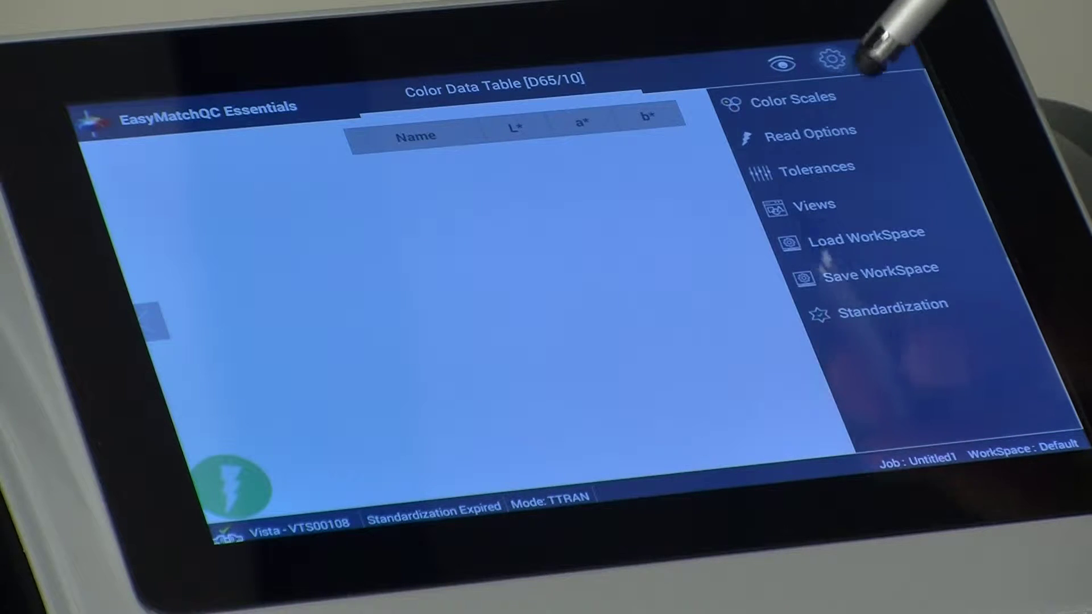
# Load the Default workspace from the Load WorkSpace dialog.
pyautogui.click(865, 239)
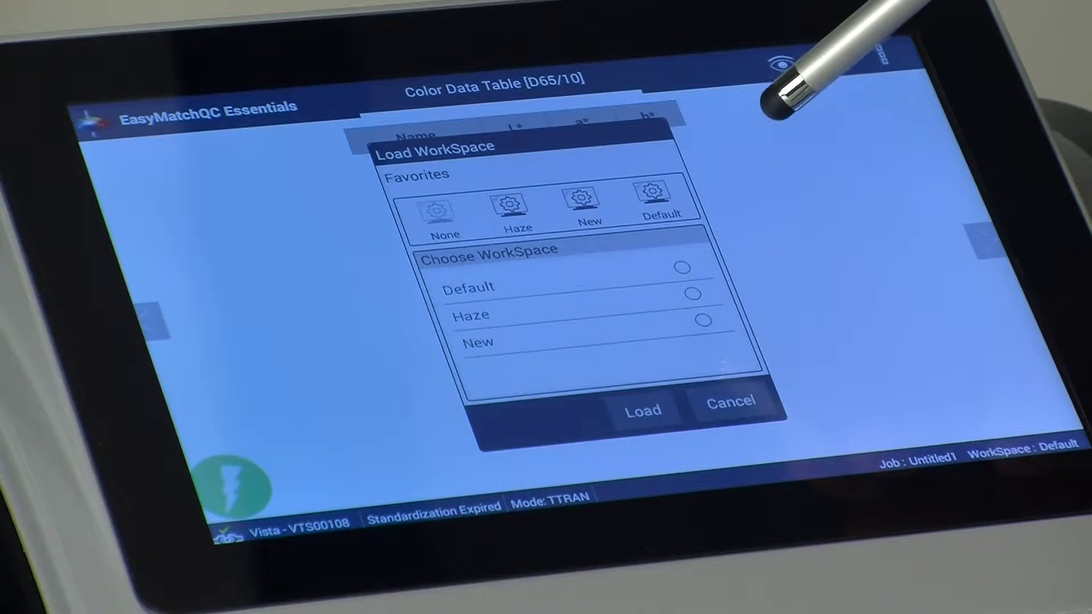
pyautogui.click(681, 267)
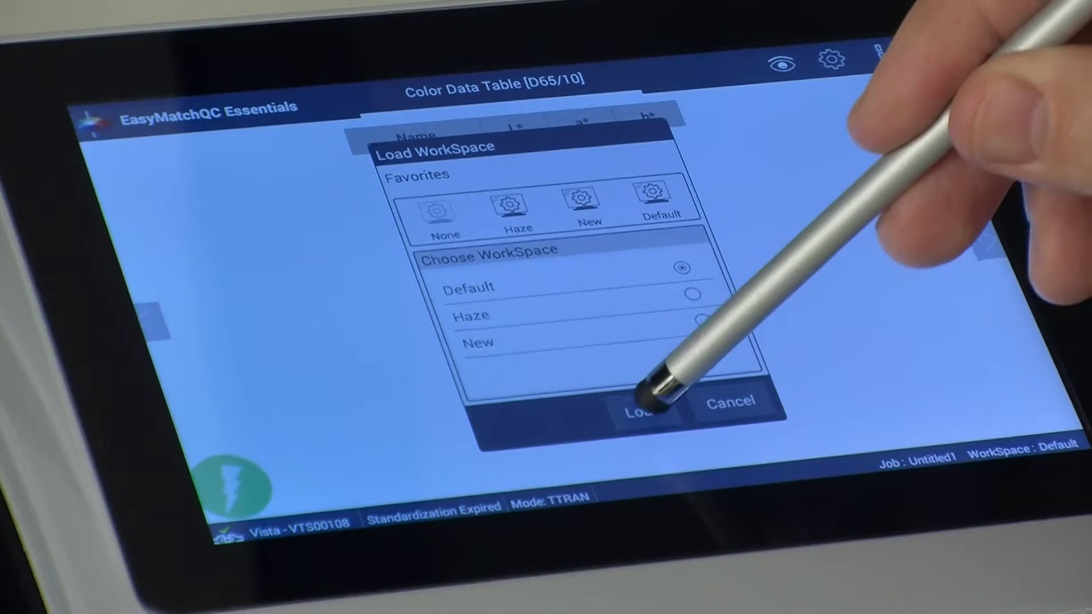
pyautogui.click(643, 411)
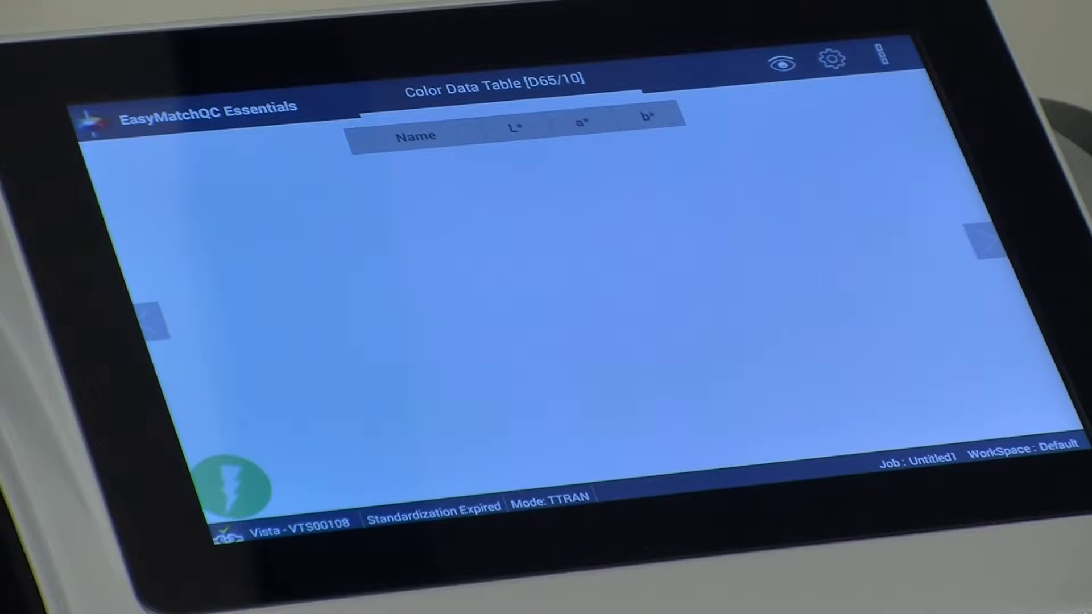